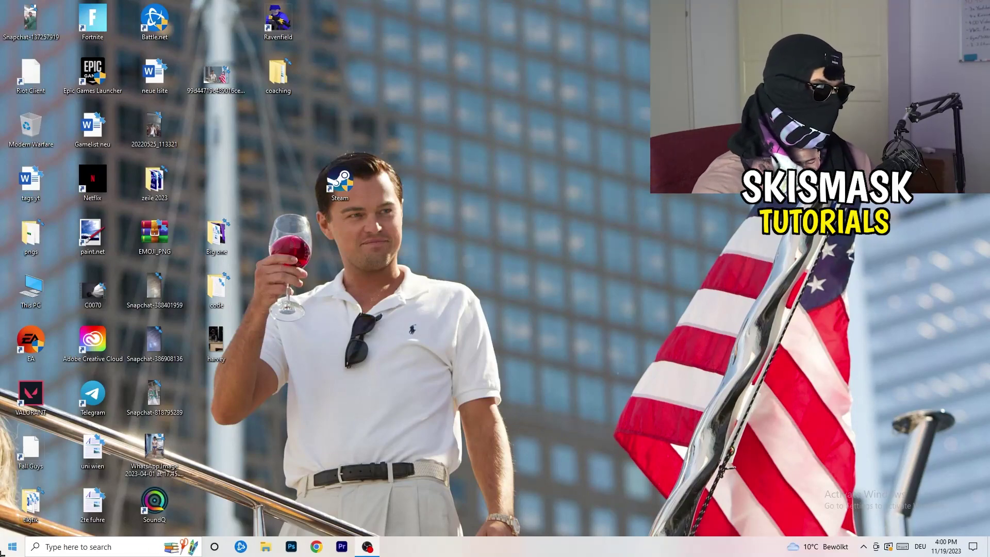
Open Windows Settings from Start and go to the Gaming section's Xbox Game Bar page.
click(12, 546)
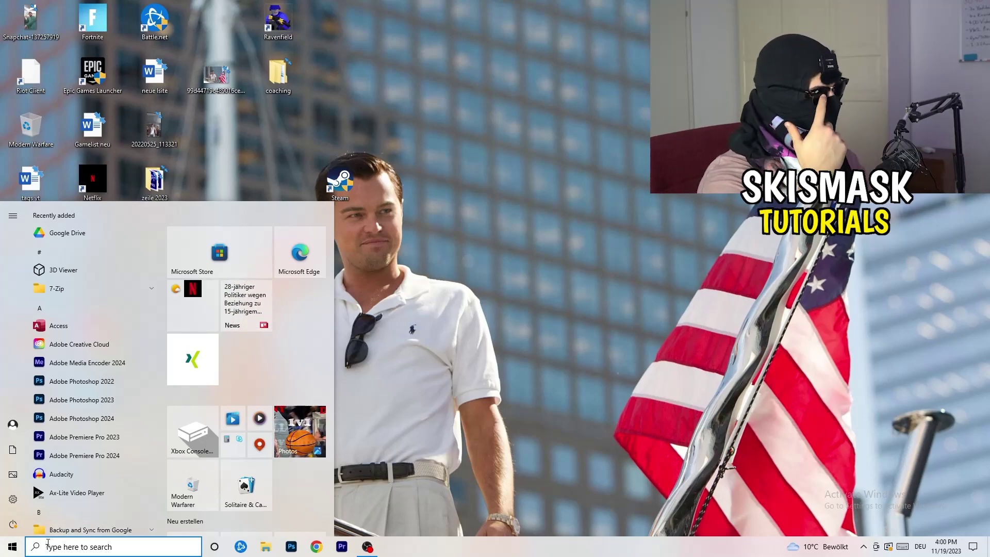
click(13, 498)
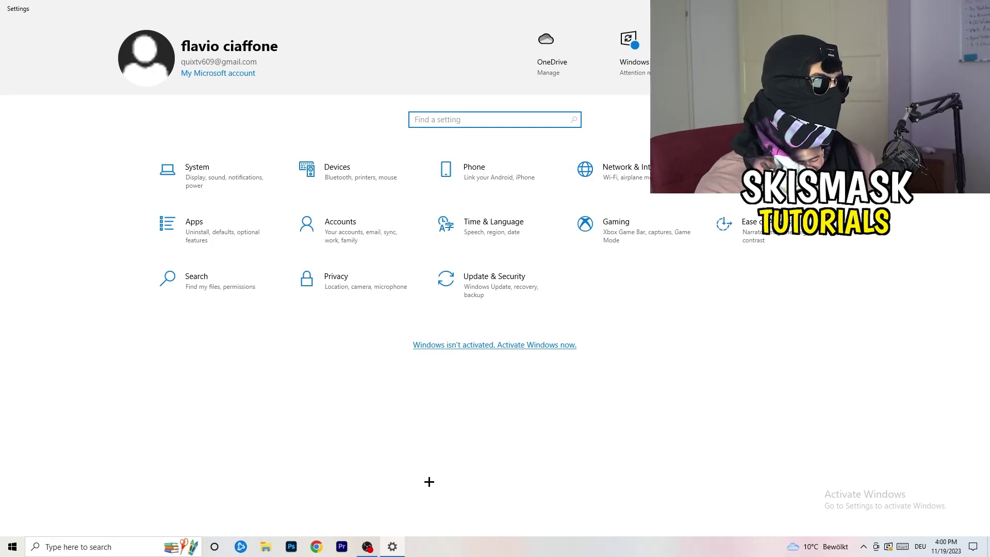
click(642, 251)
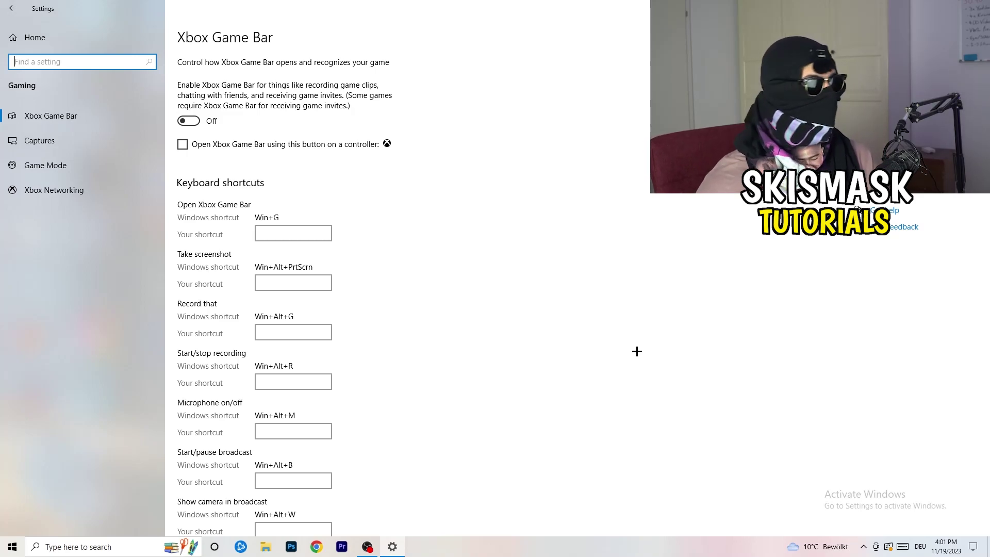
Review Captures, keeping background recording and recorded audio off with a 2 hours maximum length.
click(82, 143)
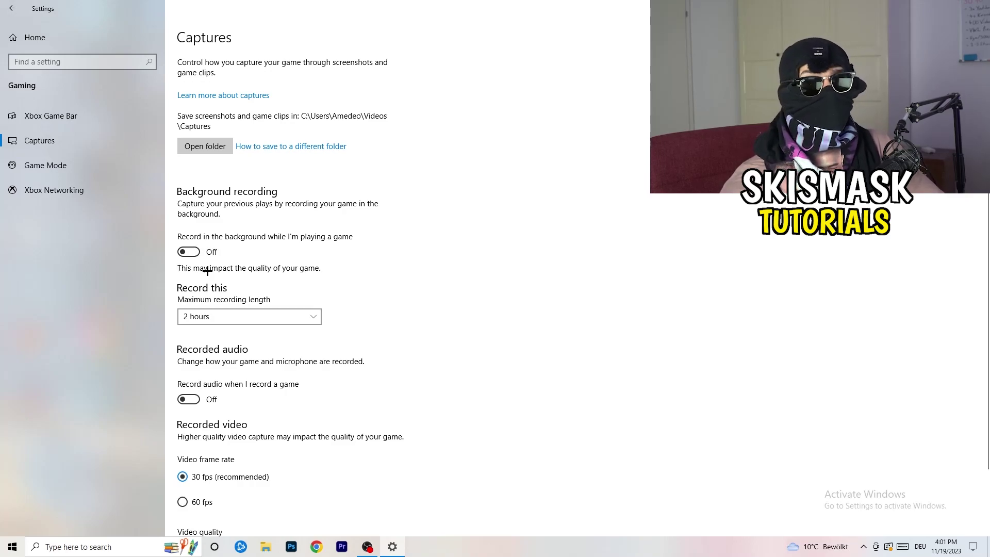
click(241, 318)
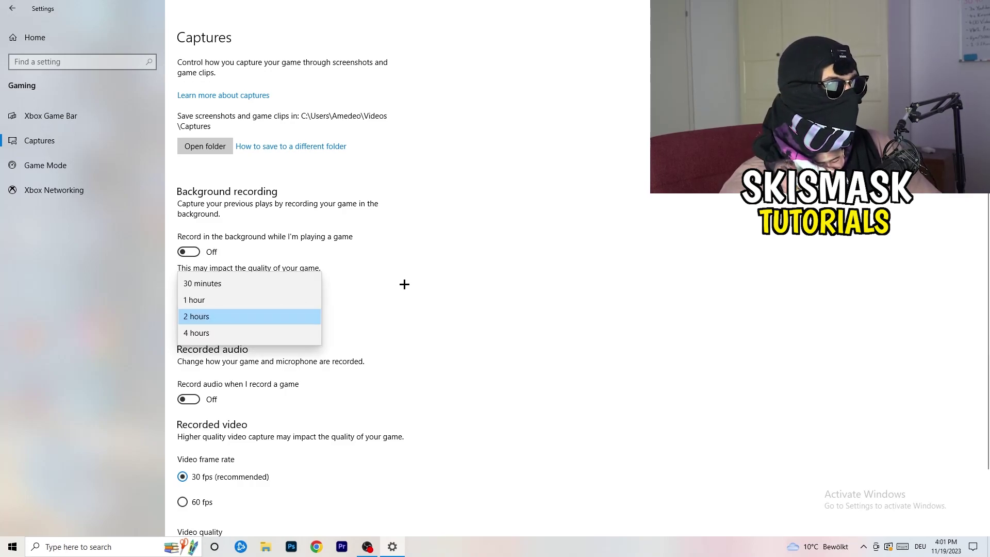
click(404, 284)
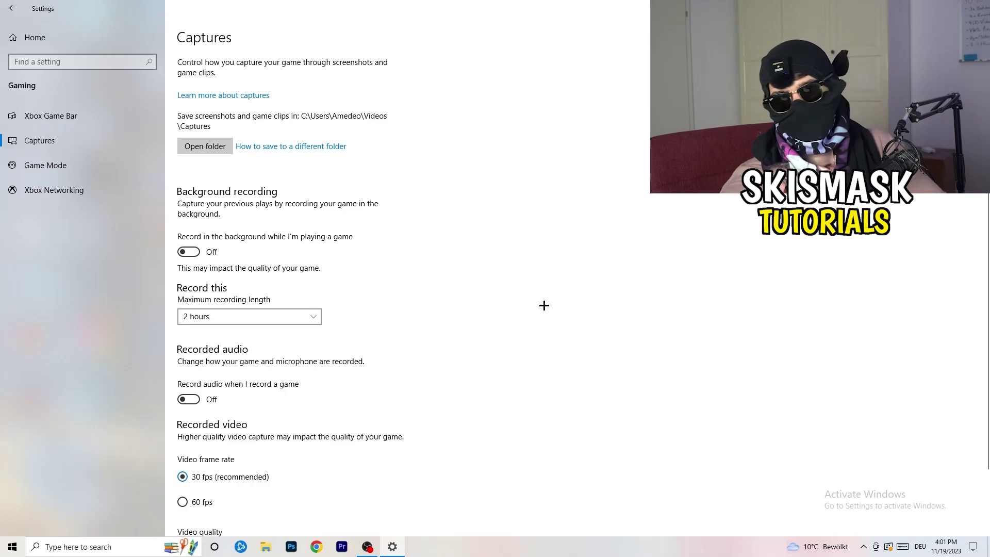
click(306, 316)
click(634, 257)
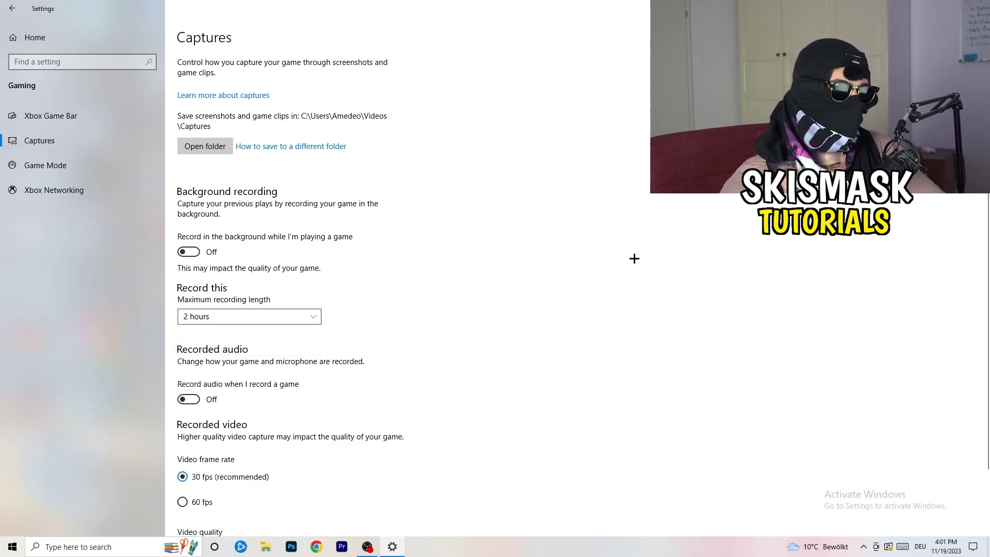
scroll(349, 387, down, 2)
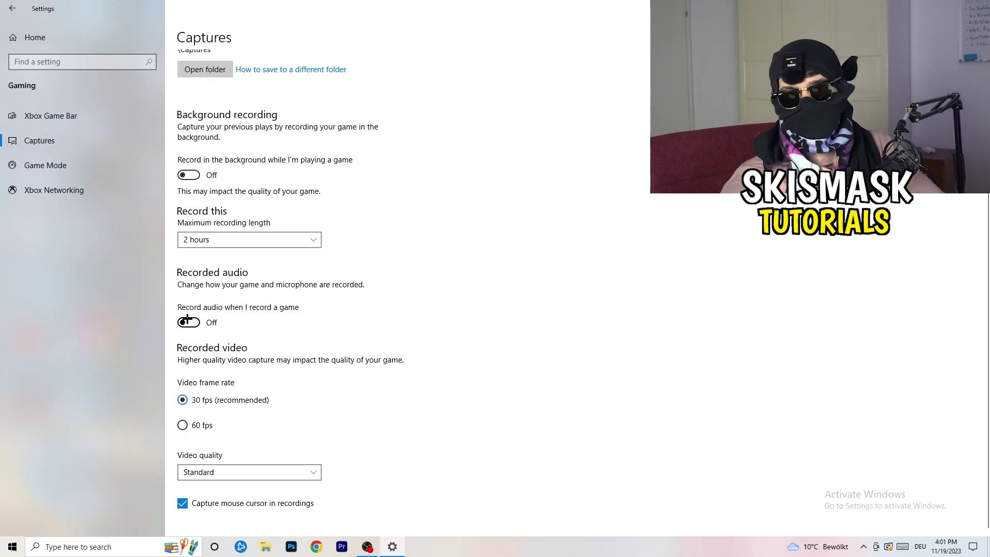
Confirm Game Mode is switched On, then close Settings.
click(72, 163)
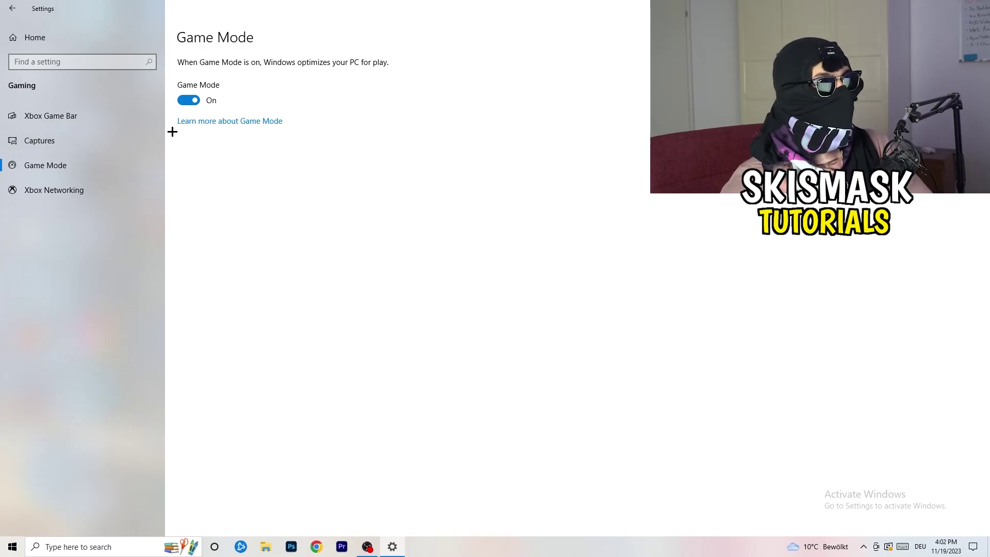
click(977, 8)
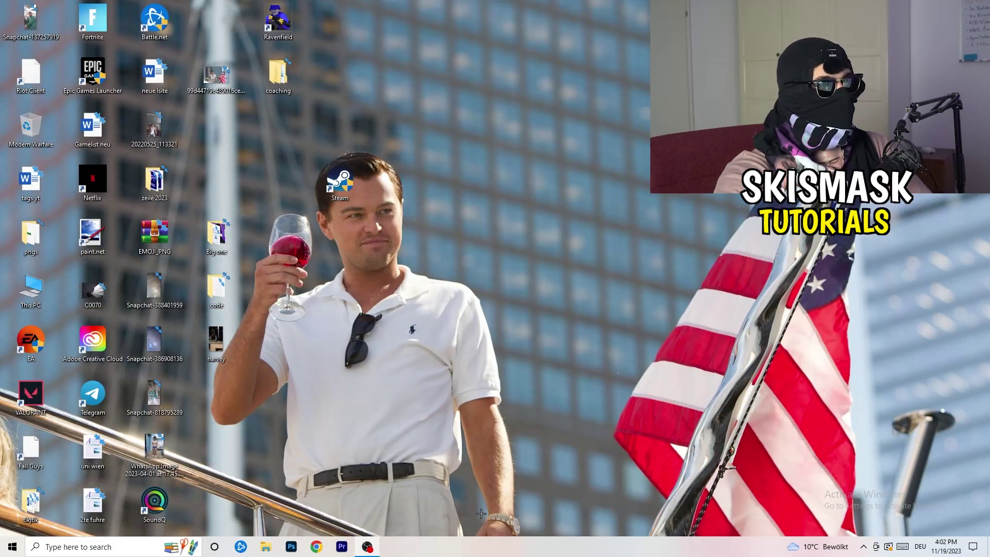
Launch Task Manager from the taskbar and maximize it.
drag(480, 545, 348, 485)
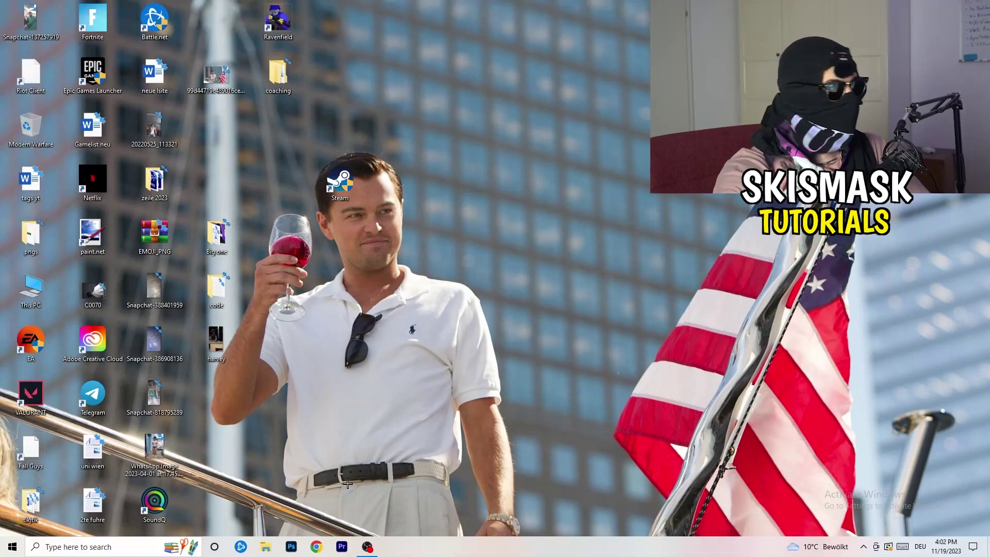
right_click(496, 552)
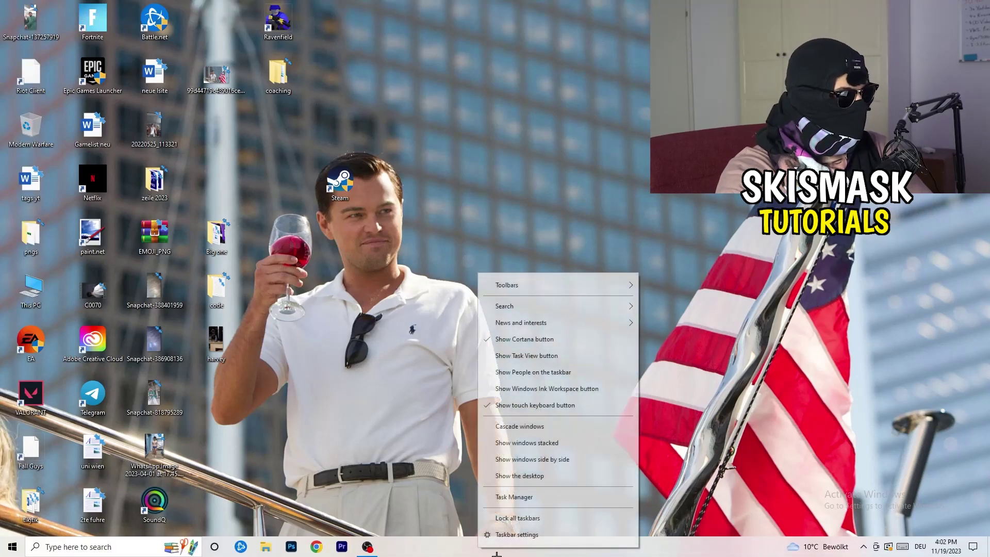
click(532, 498)
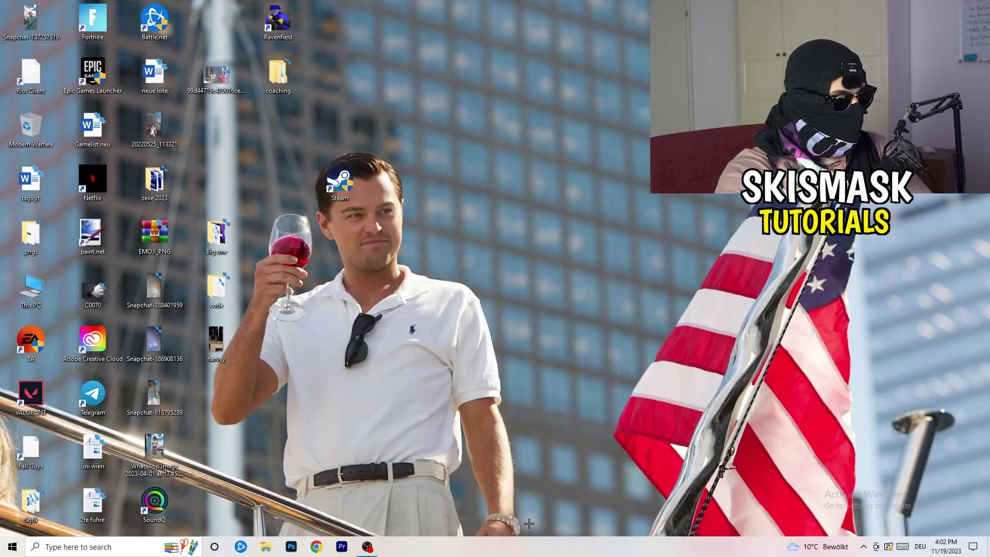
click(571, 26)
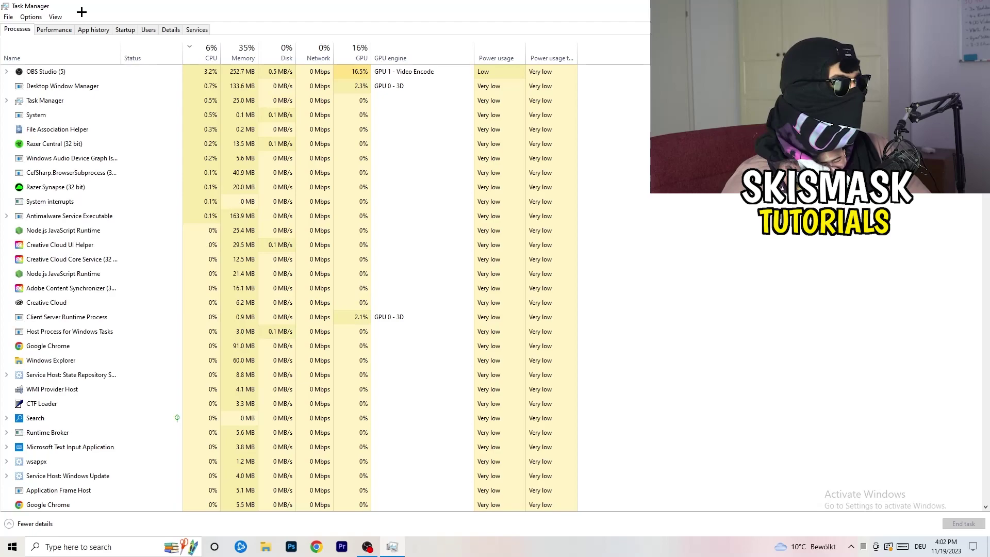
Sort processes by GPU, inspect OBS Studio's options, then sort by CPU usage.
click(359, 51)
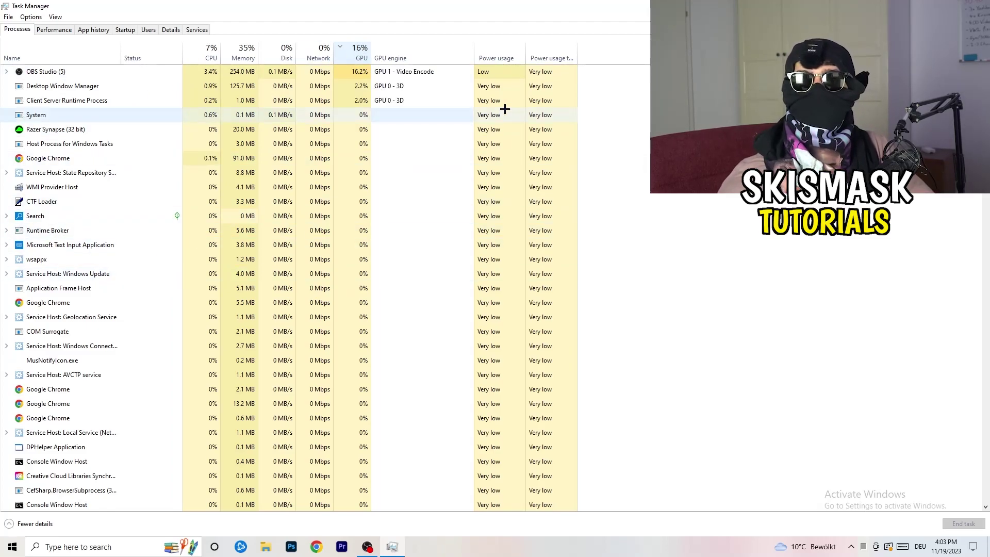
right_click(359, 74)
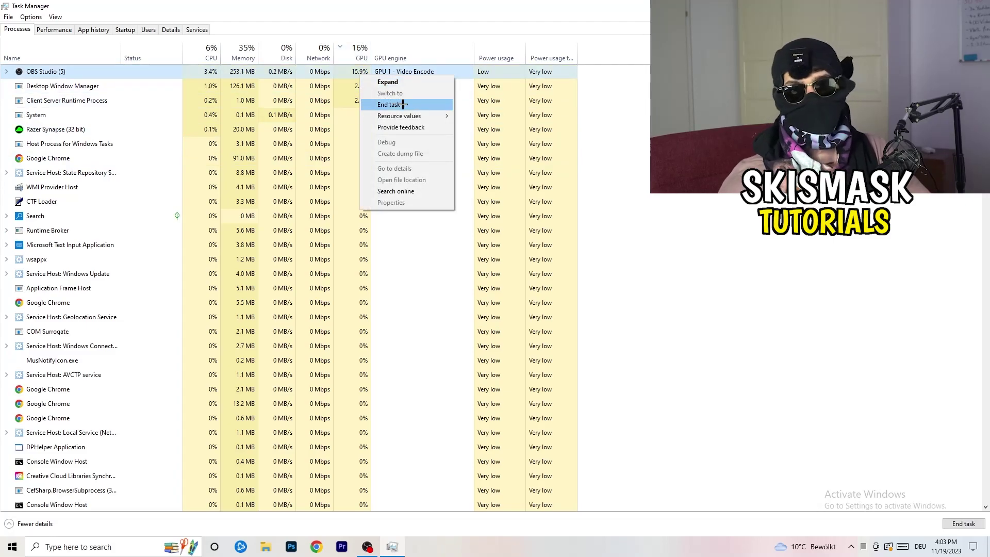
click(638, 124)
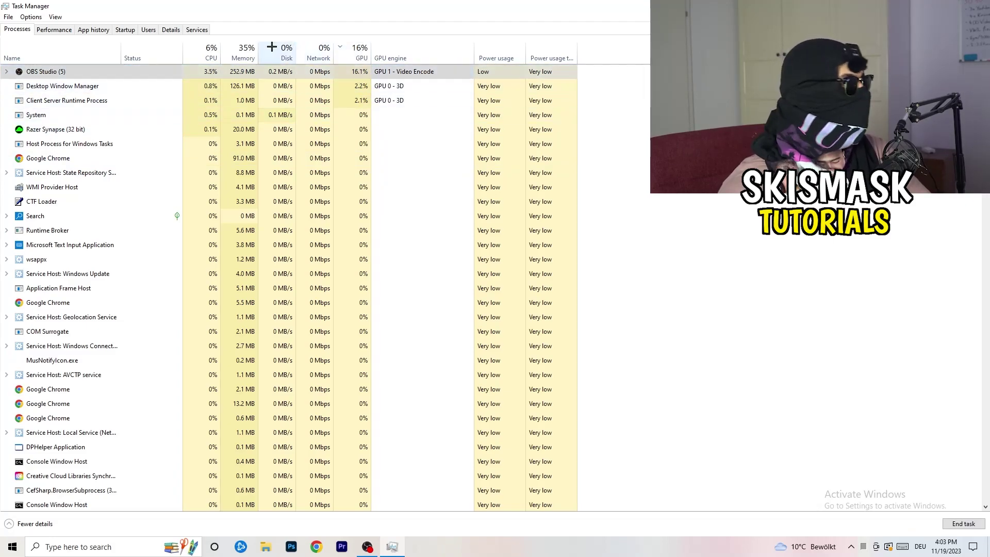
click(216, 48)
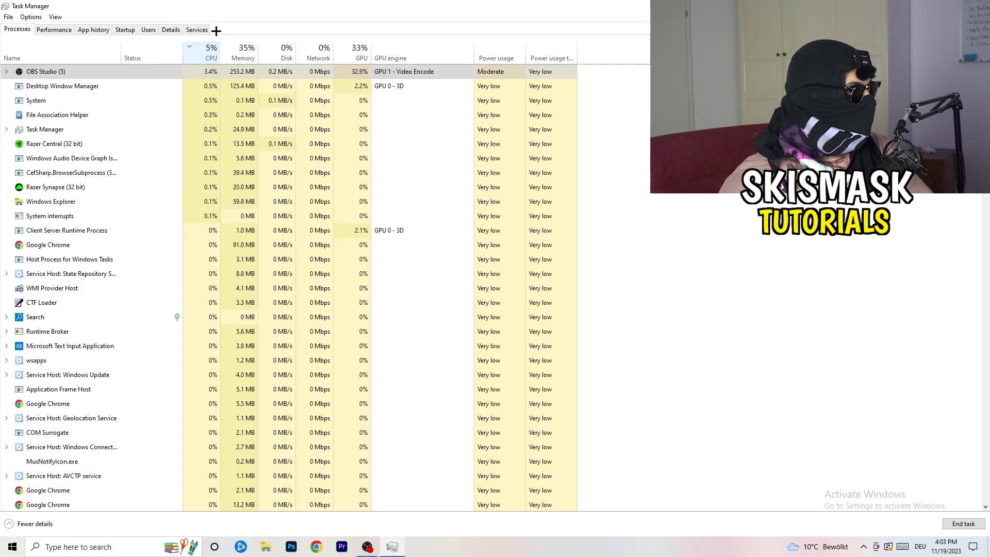
Switch to the Details tab and scroll through the per-process list.
click(170, 29)
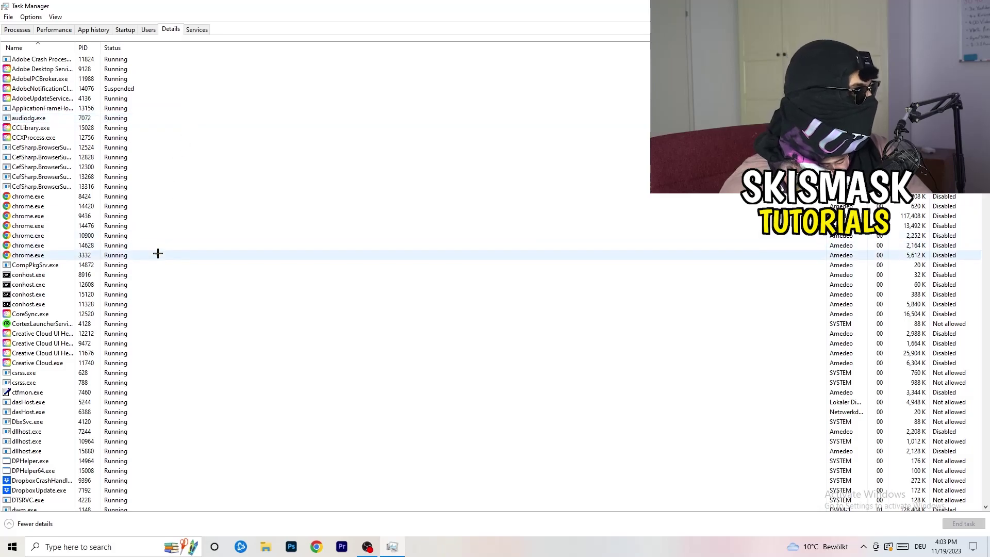
scroll(147, 268, down, 5)
scroll(171, 220, up, 5)
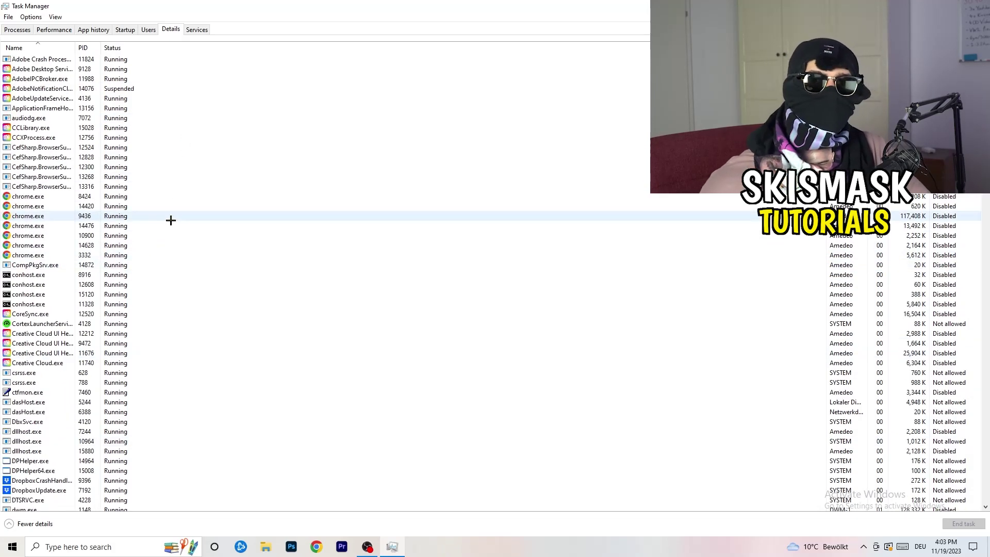
scroll(171, 221, down, 3)
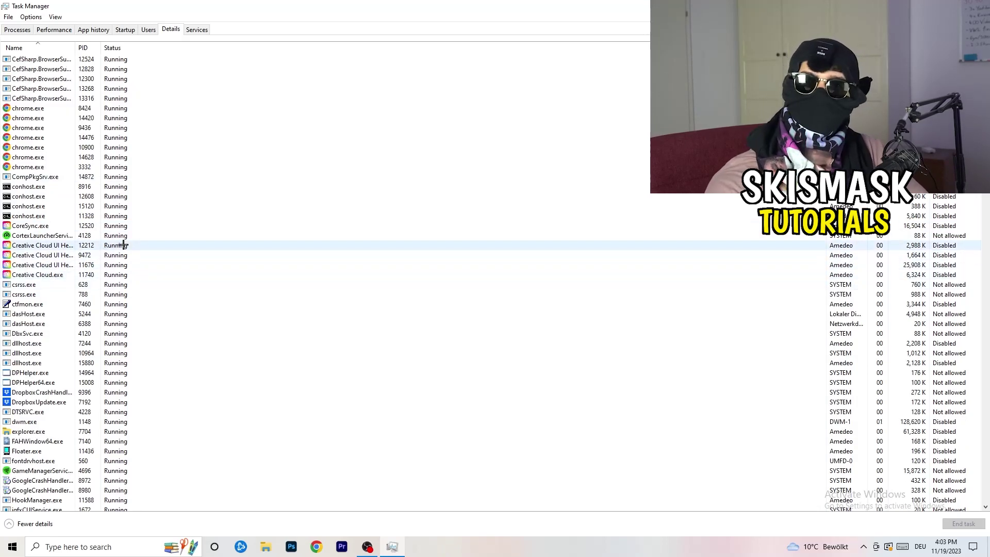
View Set priority options for Creative Cloud UI Helper, then show the Startup apps list.
click(42, 265)
right_click(41, 264)
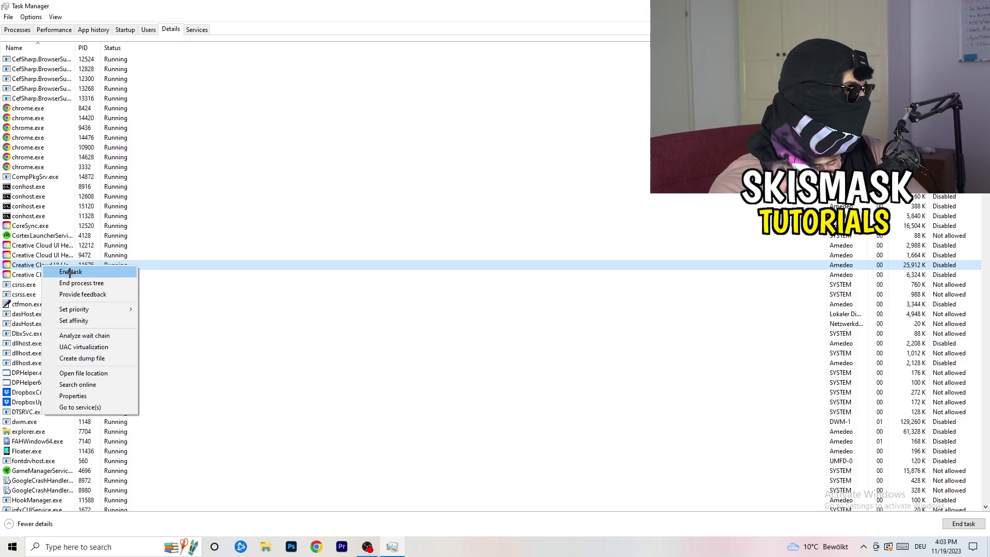
mouse_move(84, 308)
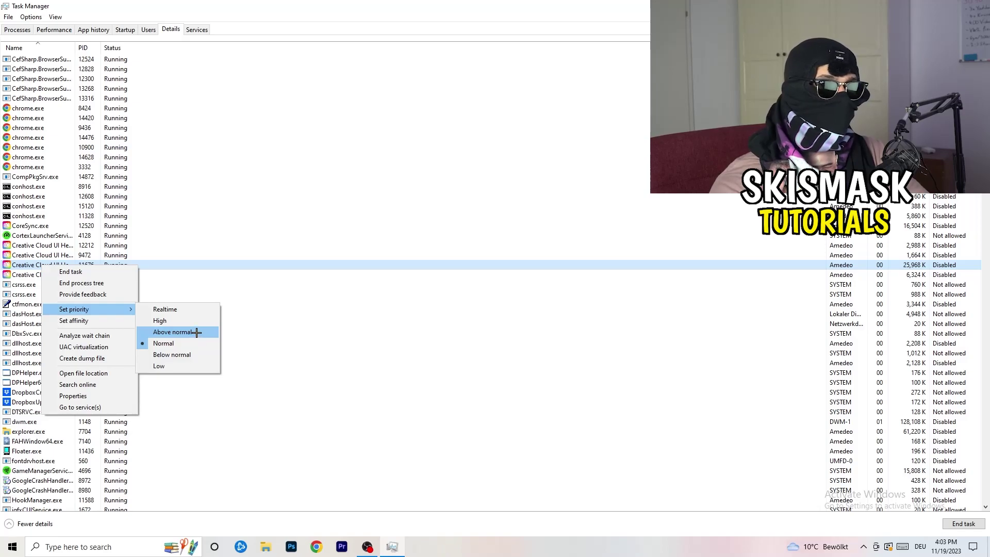
click(133, 32)
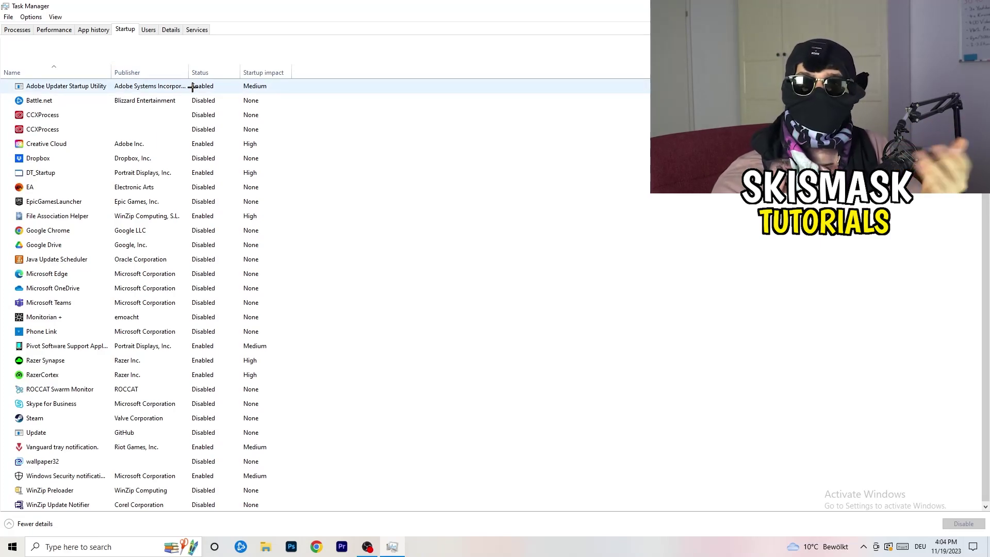
Leave the DT_Startup entry unchanged and close Task Manager with Alt+F4.
right_click(226, 170)
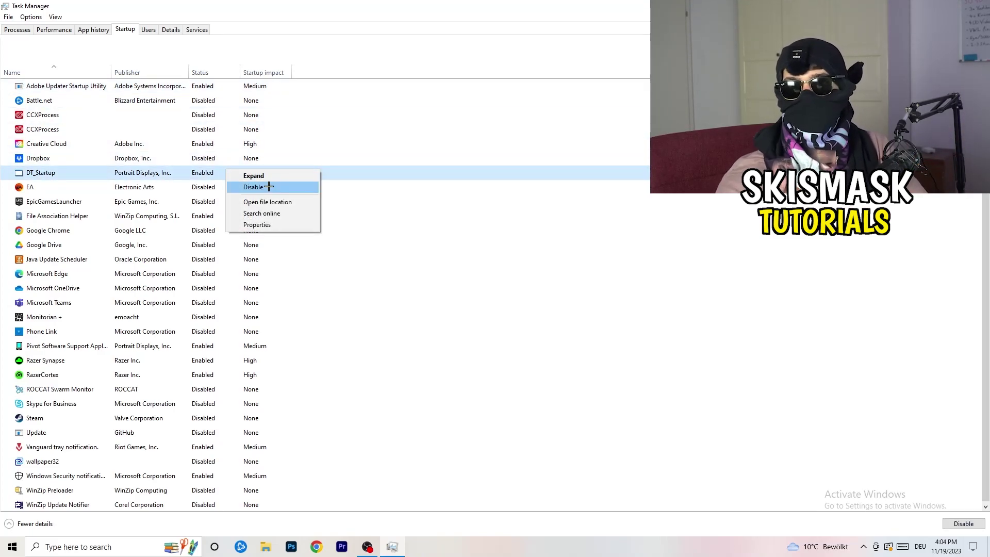
click(579, 35)
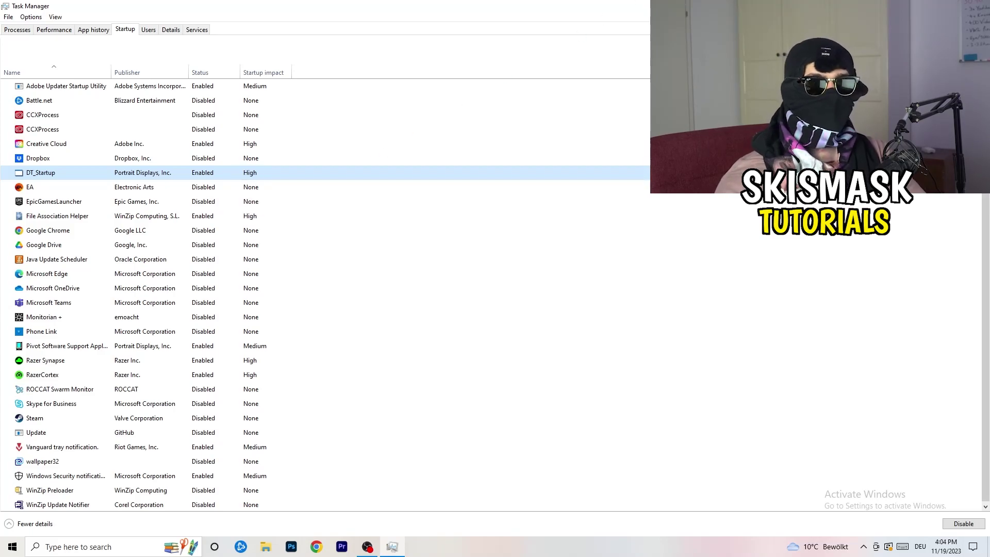
key(alt+F4)
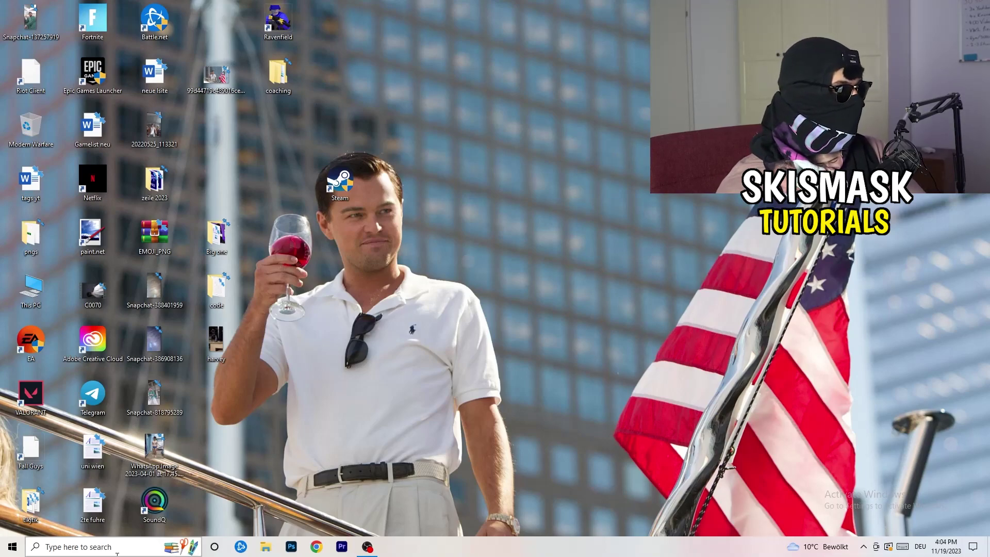
click(8, 549)
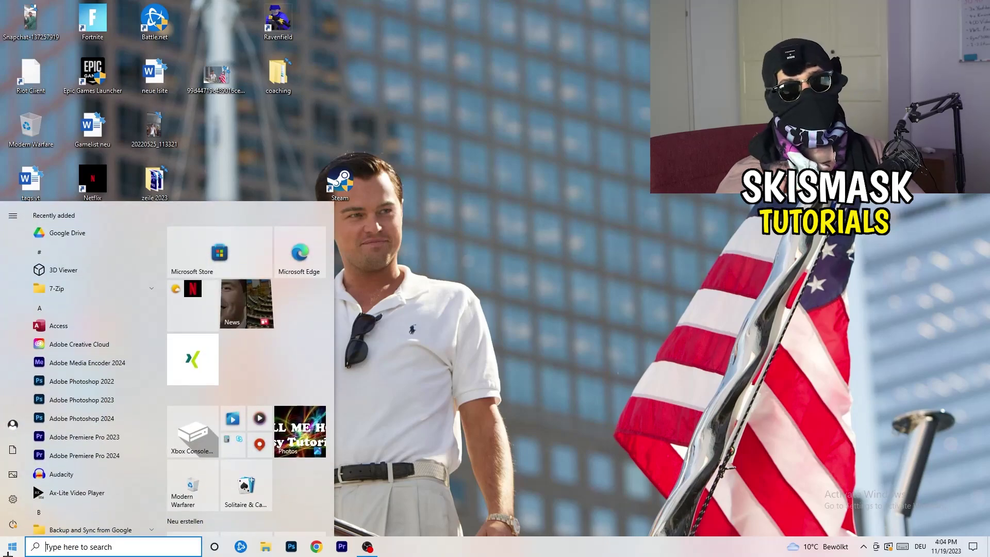
In System > Display, keep text and app scaling at 100% (Recommended).
click(31, 499)
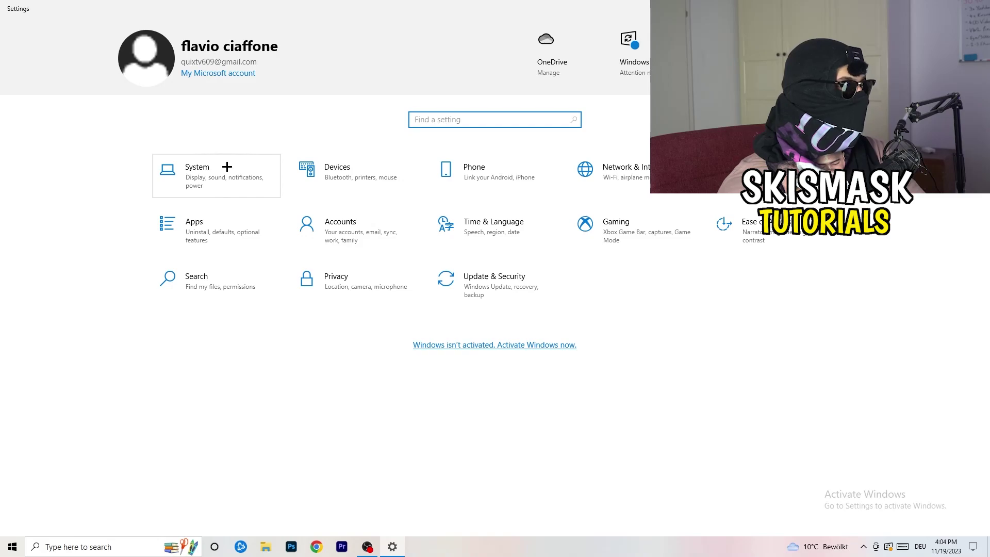
click(233, 166)
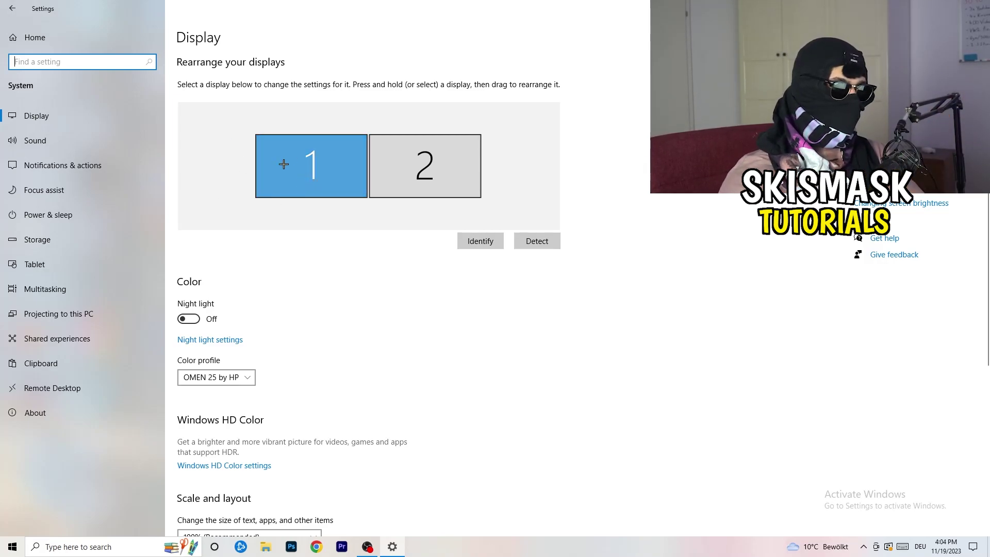
scroll(360, 188, down, 5)
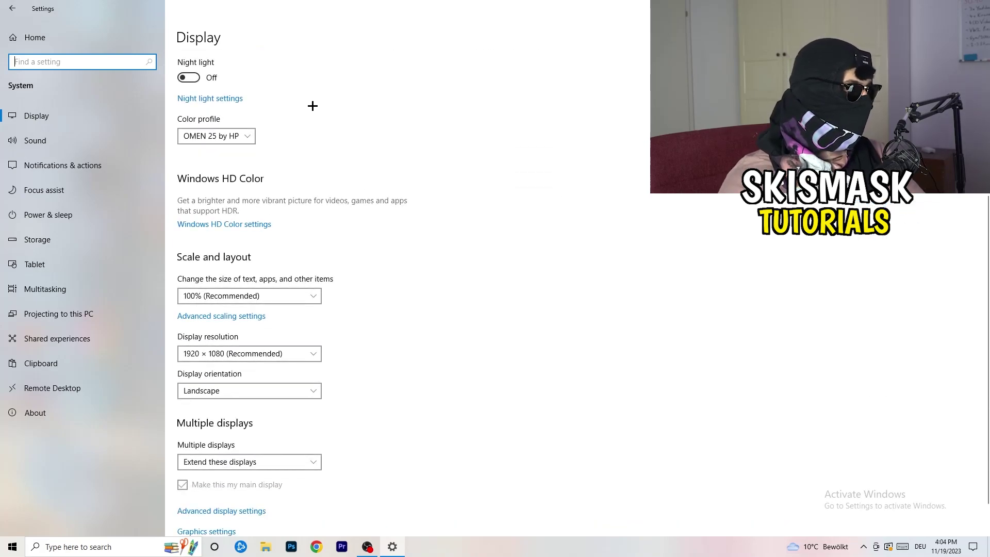
click(289, 296)
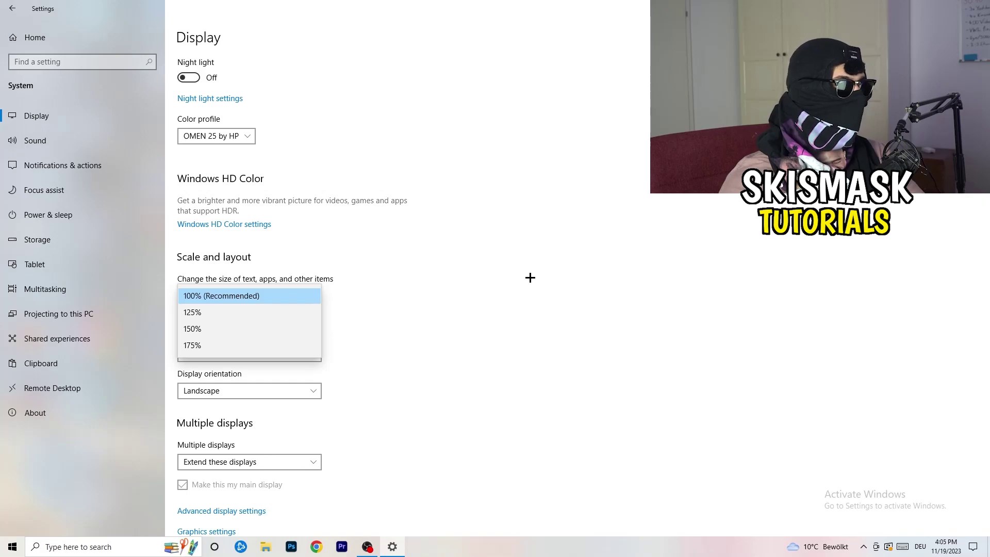
click(518, 274)
scroll(422, 284, down, 1)
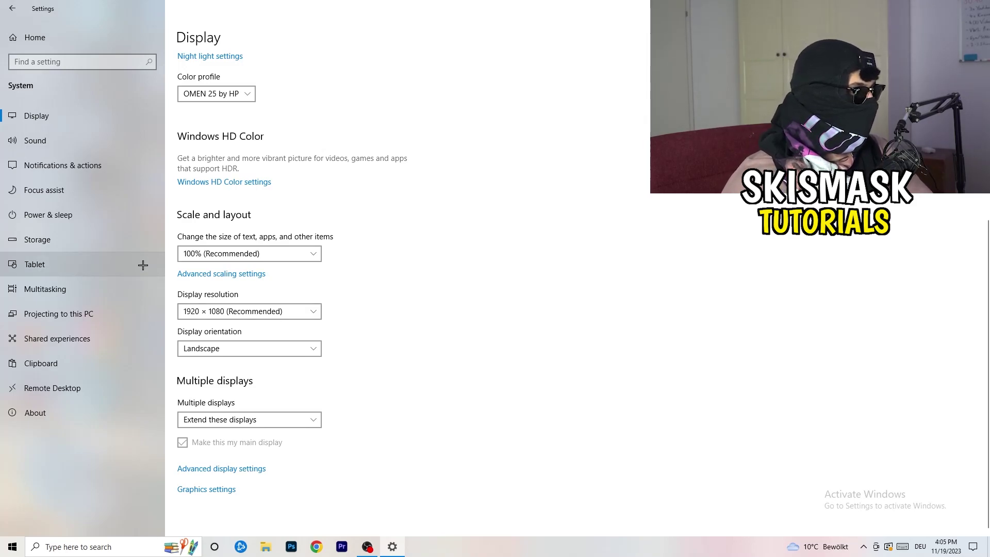
click(77, 218)
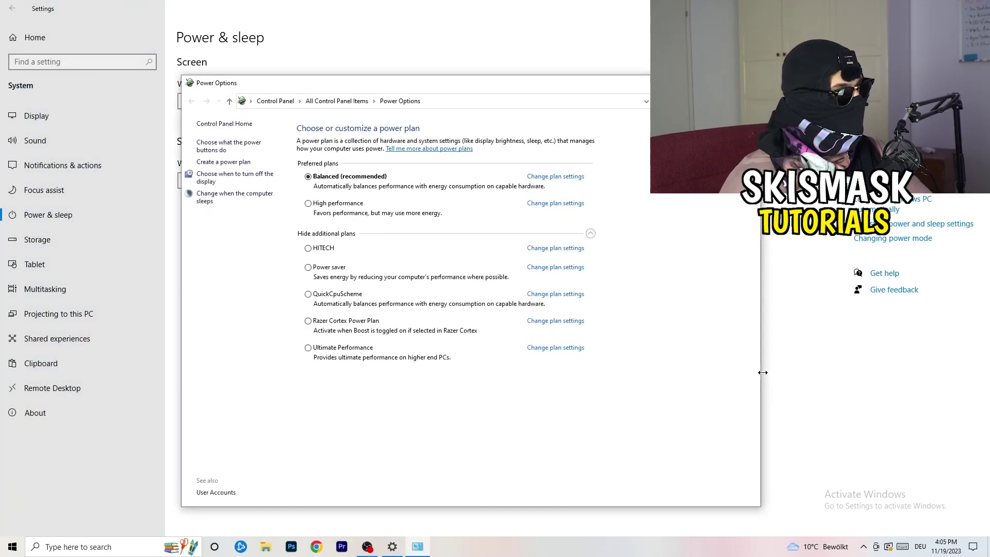
Collapse the additional power plans in Power Options.
click(590, 233)
Re-show the additional power plans with Balanced still selected, then close Power Options.
click(590, 233)
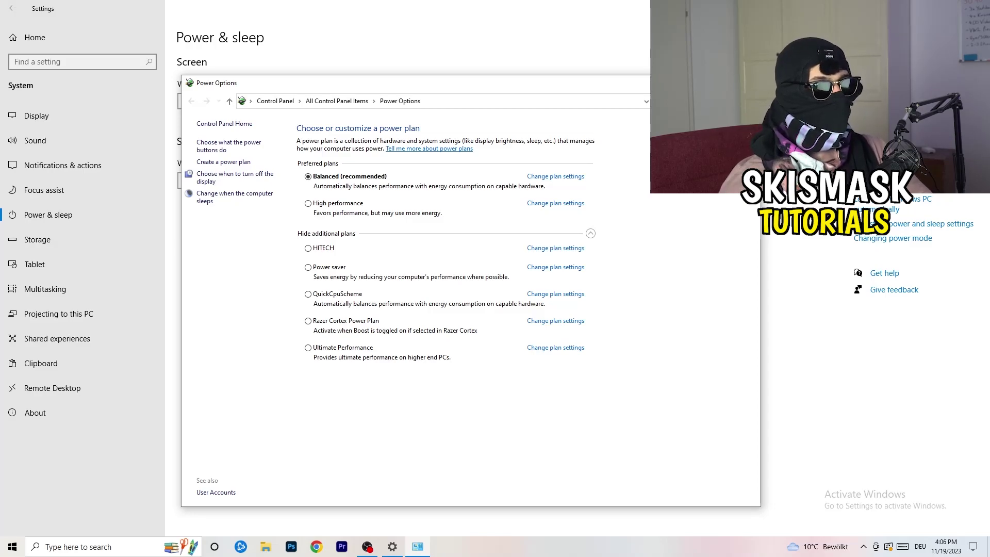
click(748, 82)
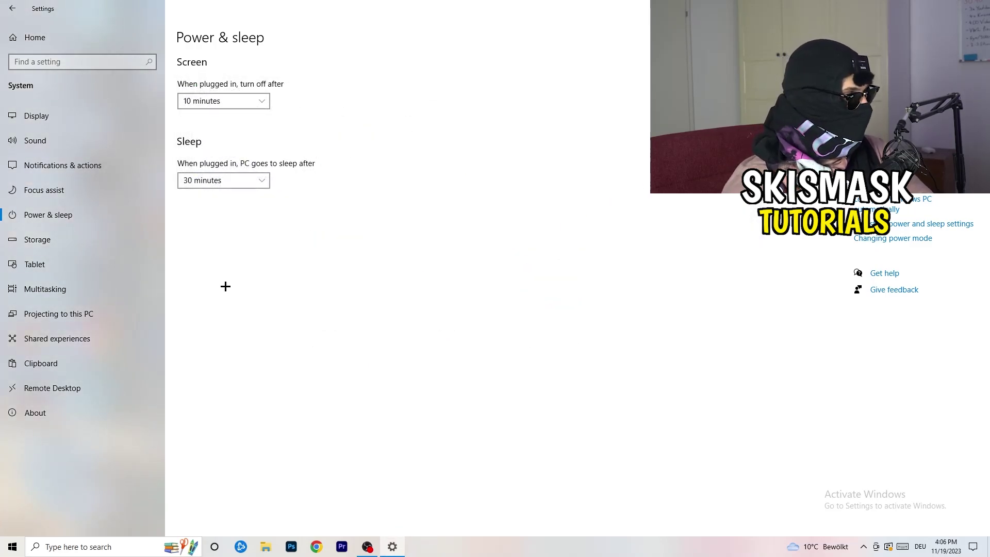
click(68, 247)
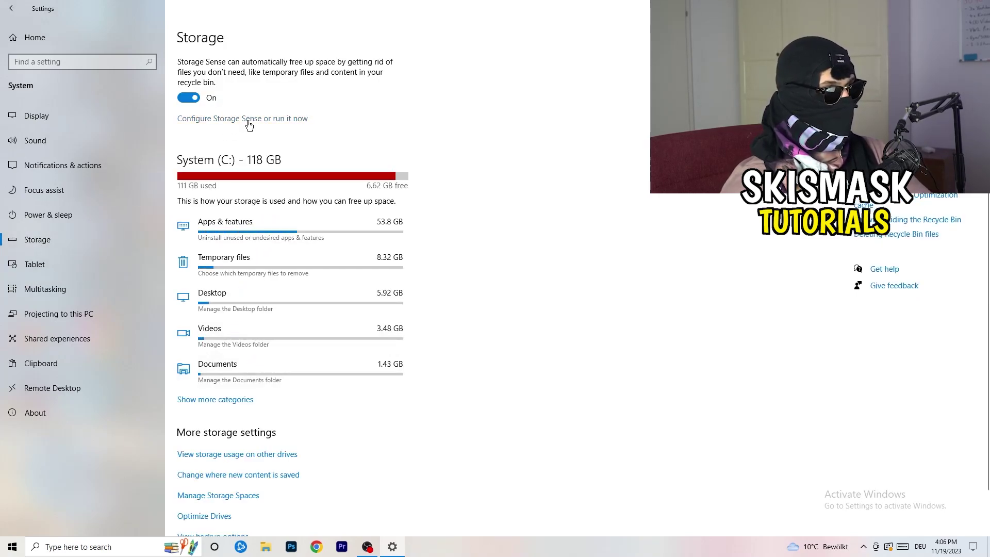
Turn on deleting unused temporary files in Storage Sense, keeping recycle bin cleanup at 14 days.
click(247, 120)
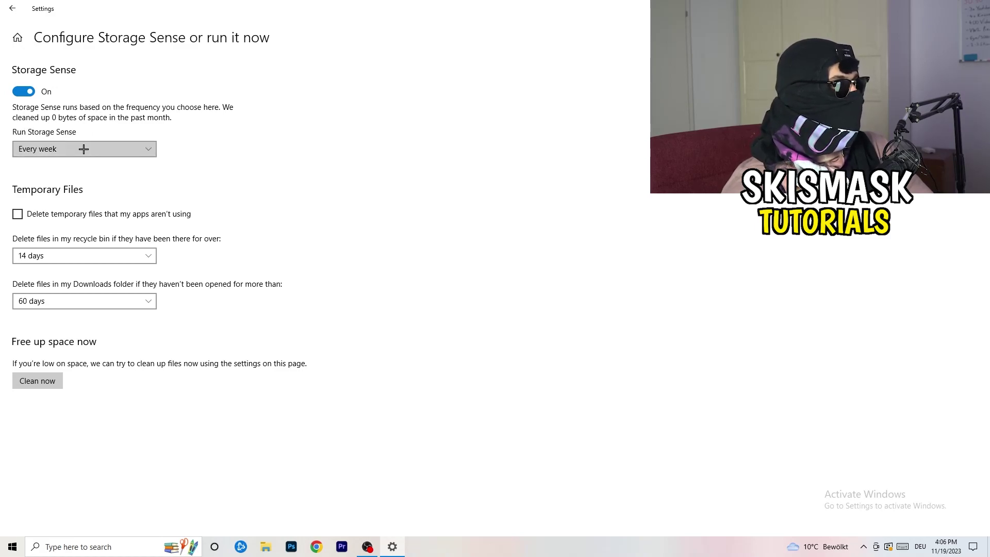
click(59, 214)
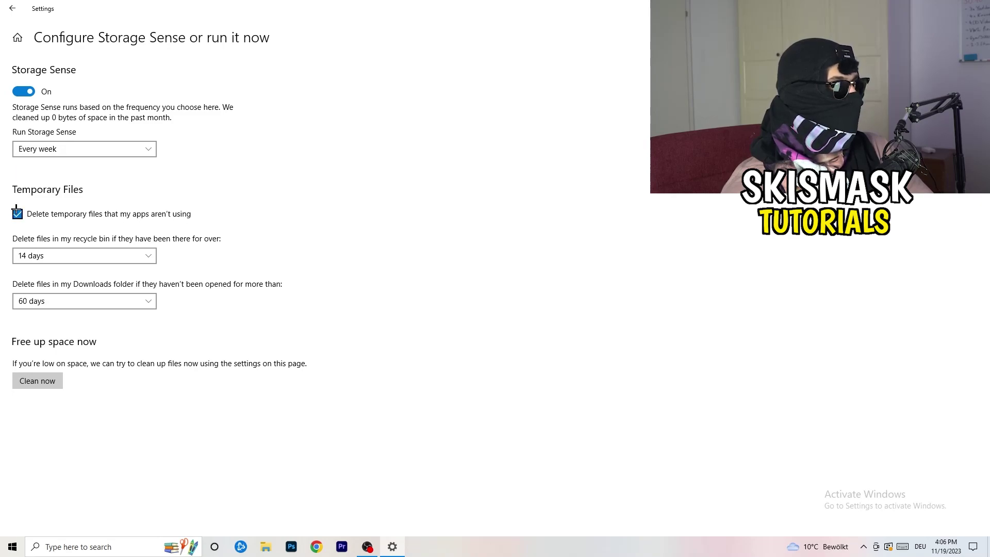
click(75, 256)
click(341, 203)
click(103, 255)
click(441, 180)
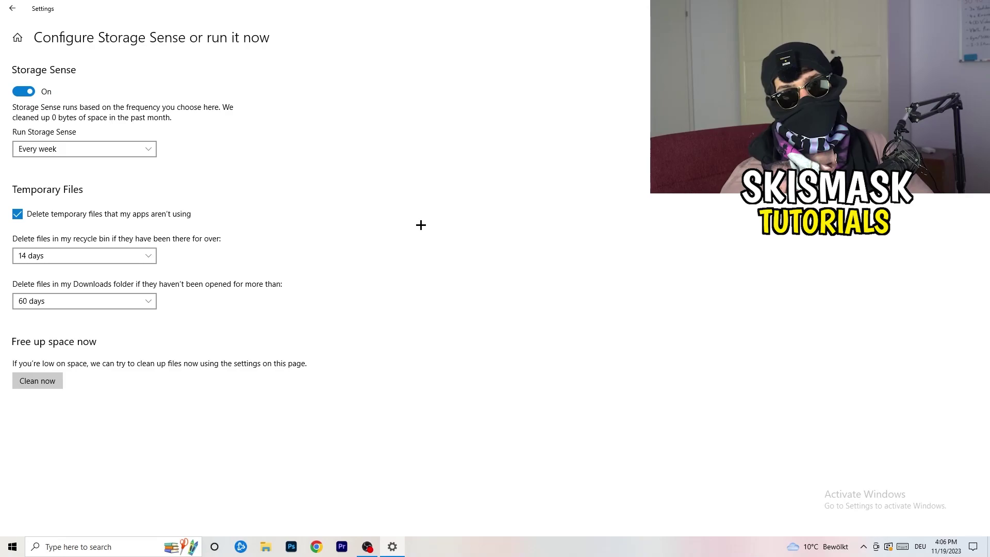
Keep Downloads cleanup at 60 days and return to the Settings home page.
click(91, 302)
click(91, 302)
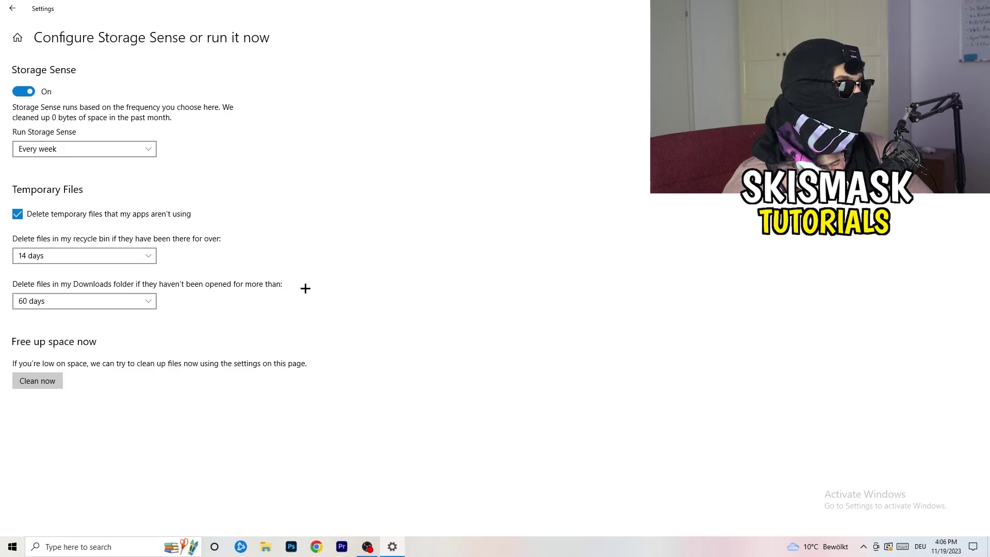
click(101, 310)
click(487, 252)
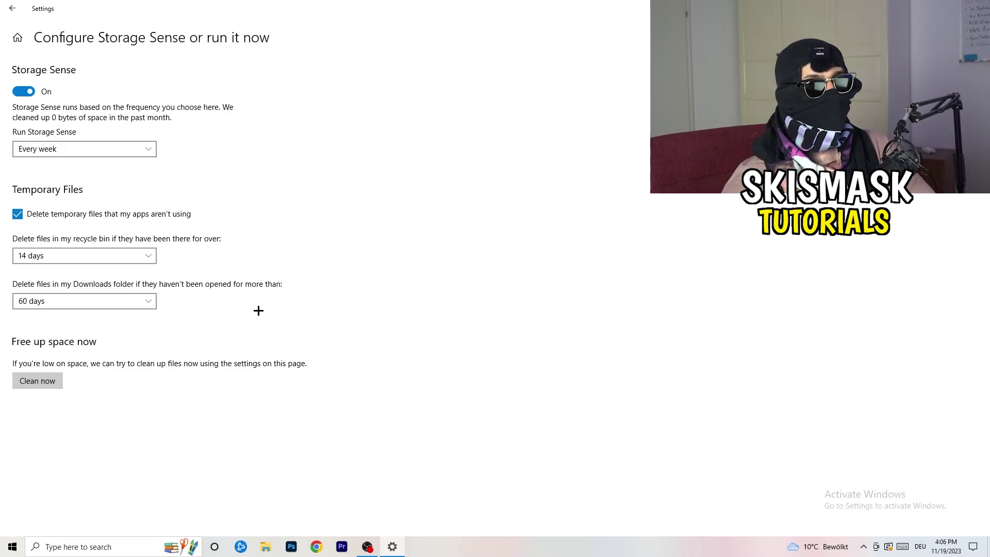
click(12, 9)
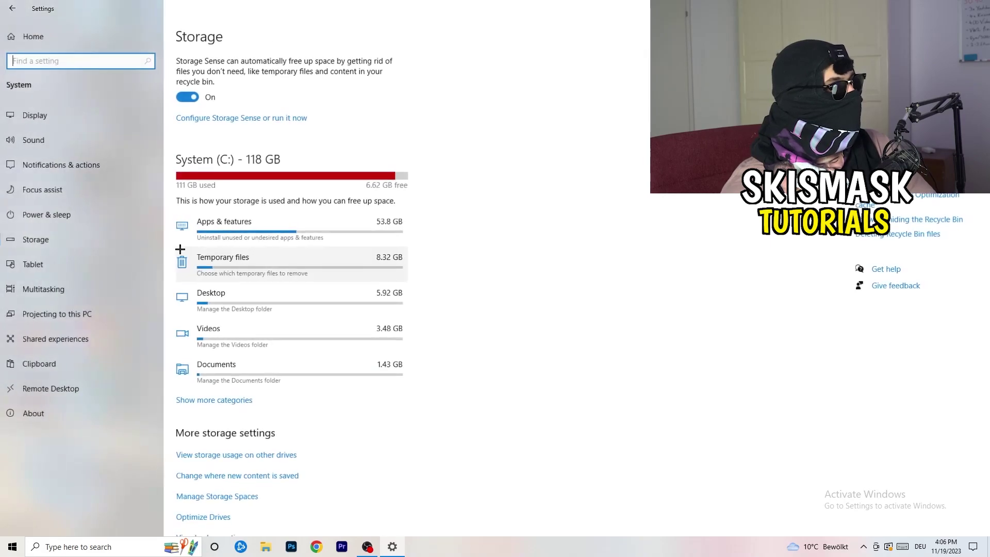
click(12, 9)
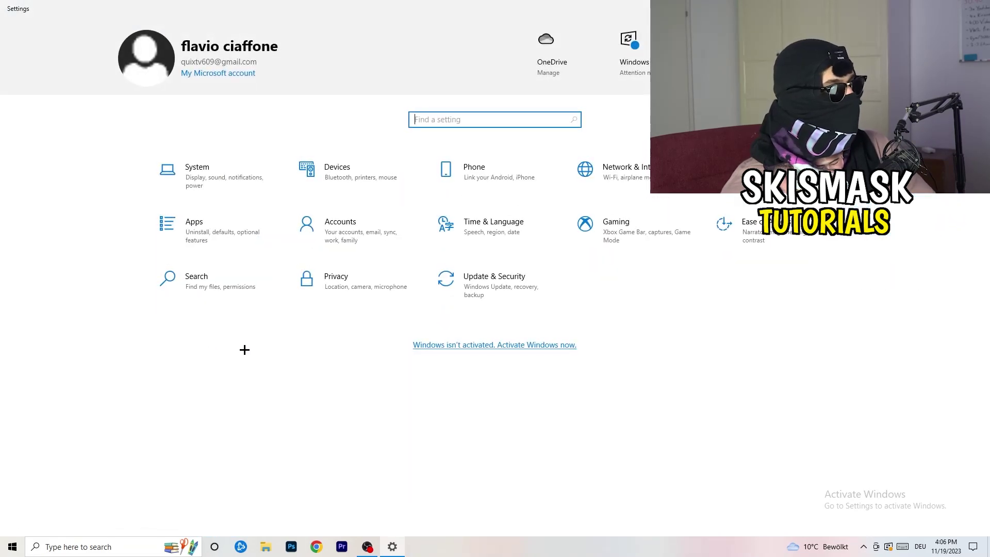
Review the pending restart under Update & Security, then close Settings to the desktop.
click(488, 290)
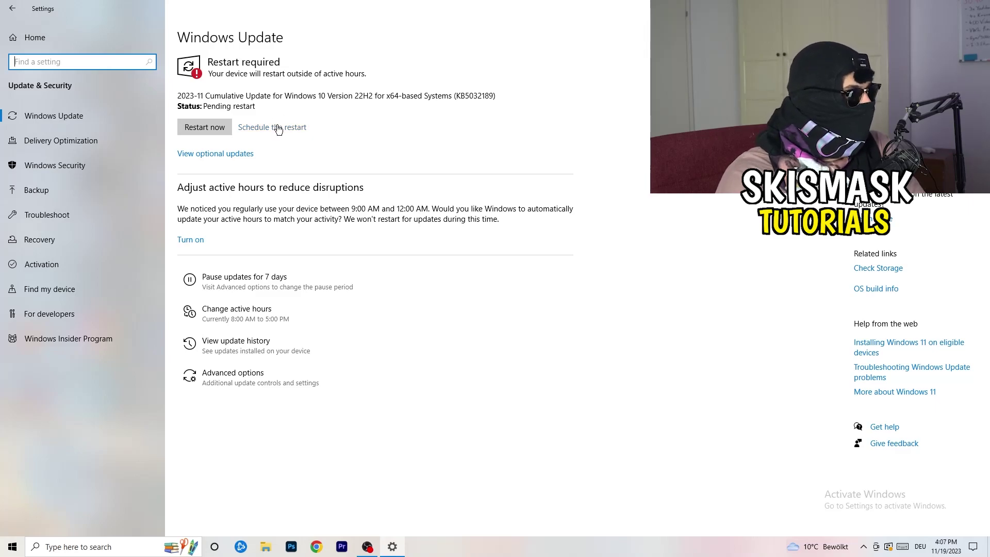
click(977, 7)
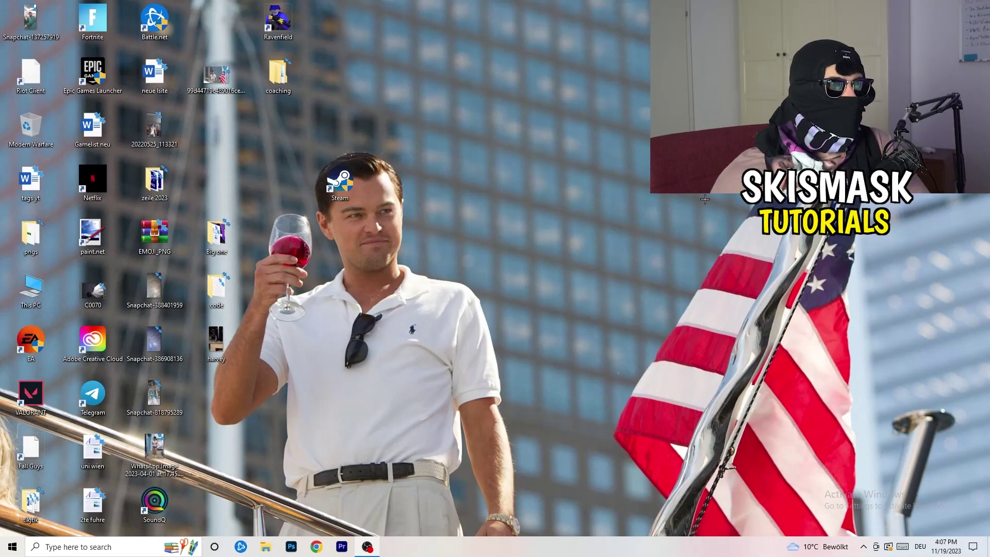
right_click(600, 218)
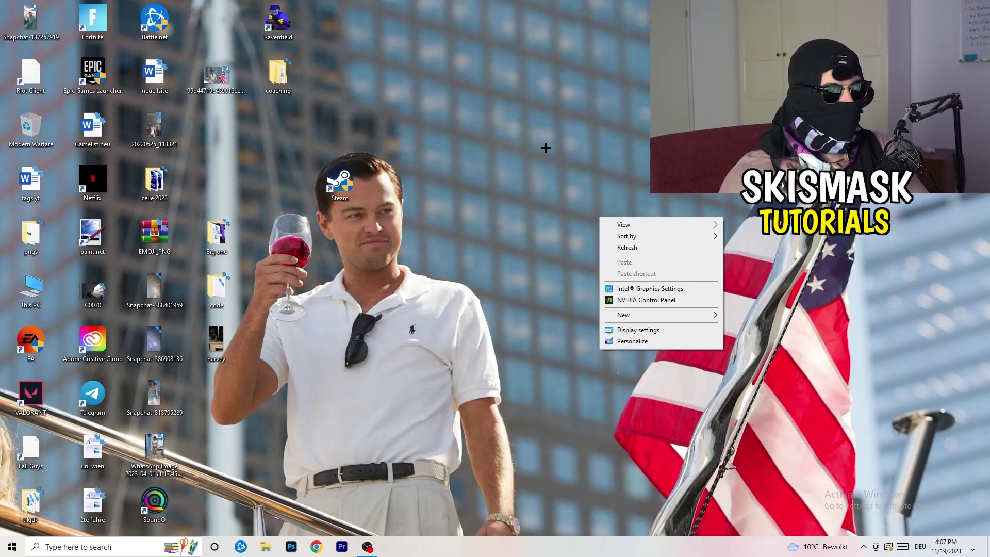
click(659, 300)
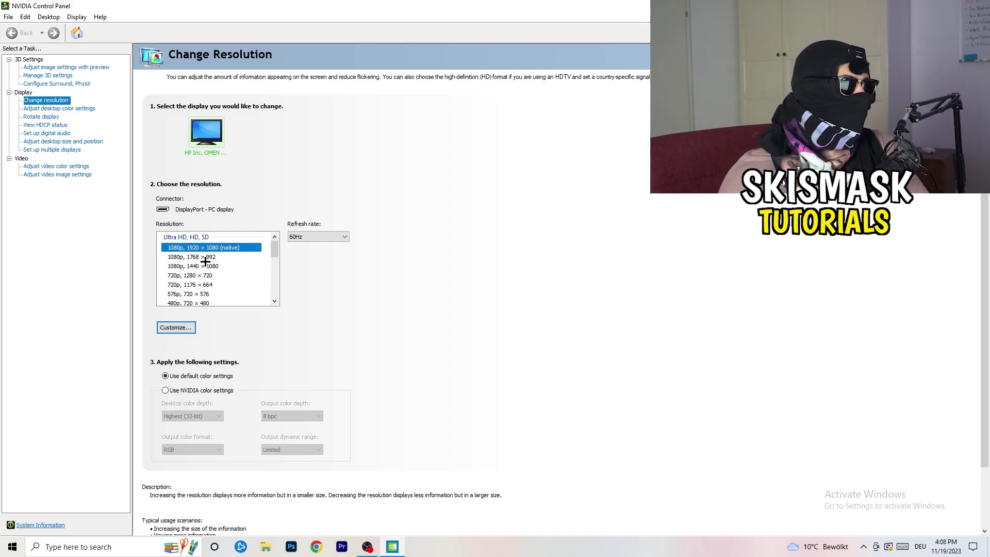
click(54, 68)
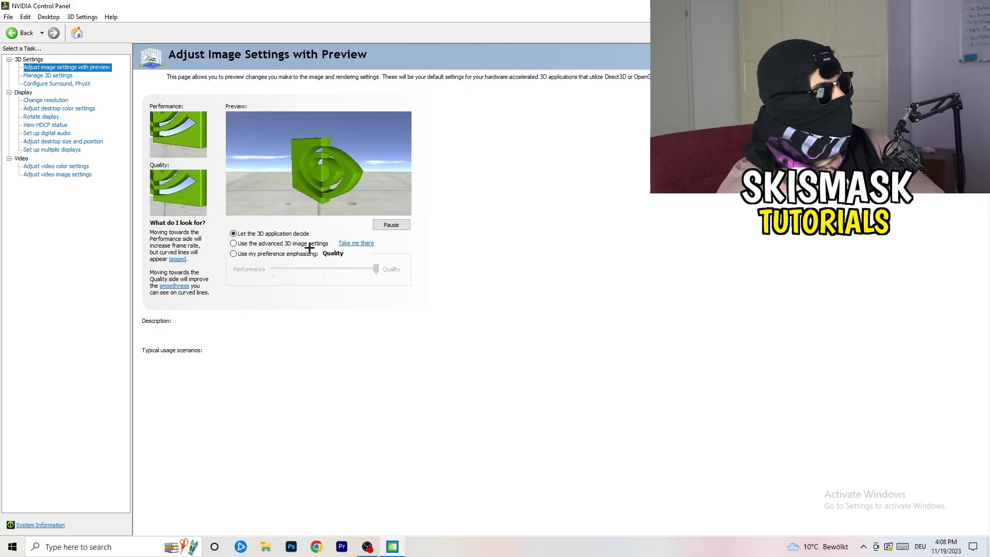
mouse_move(309, 247)
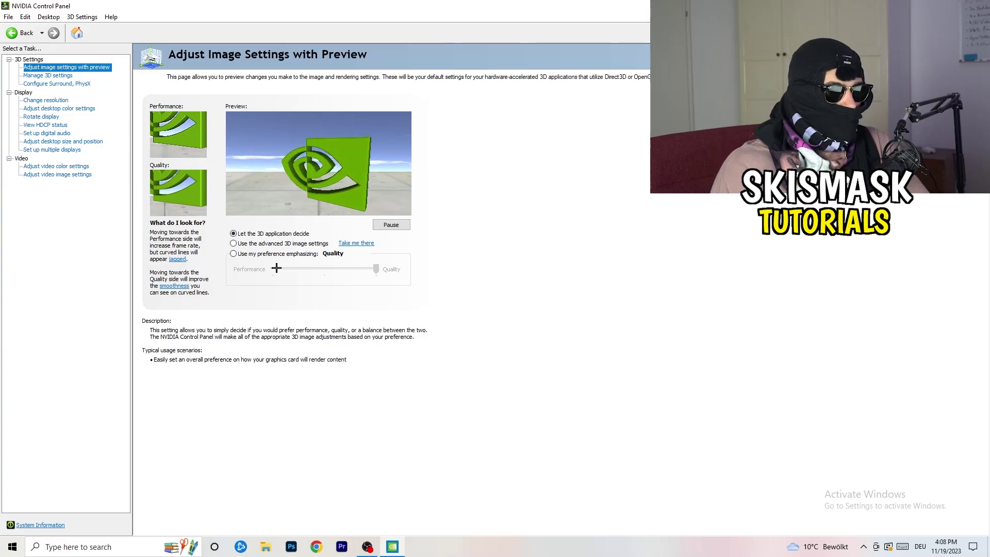
key(alt+F4)
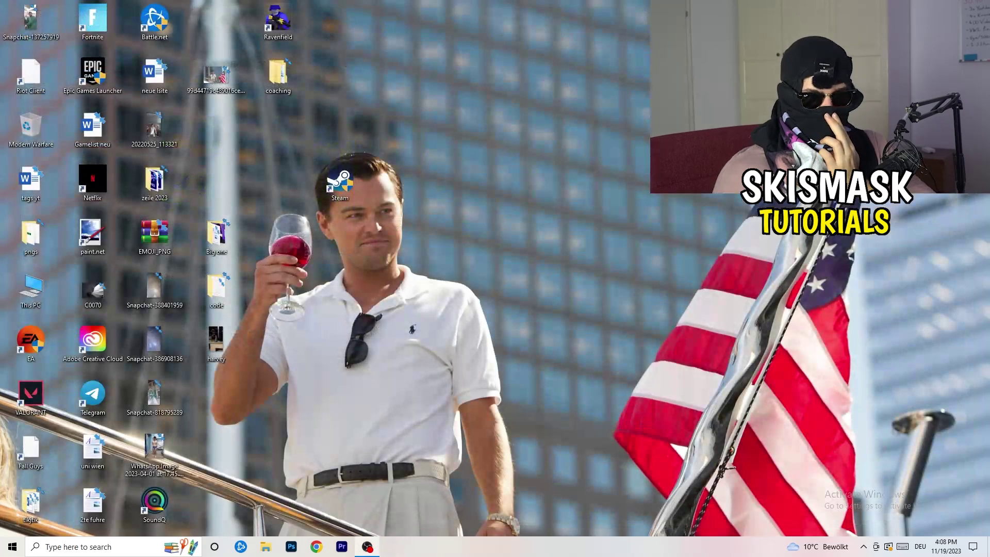